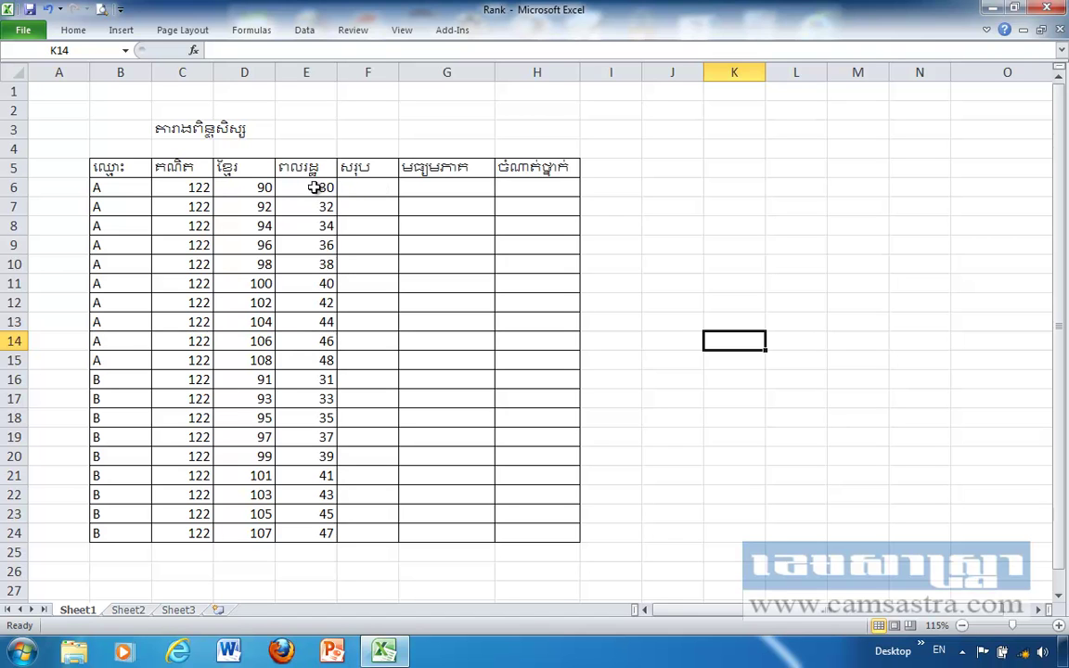
Step: Enter the formula =SUM(C6:E6) in cell F6 to total the first student's three subject scores
click(363, 187)
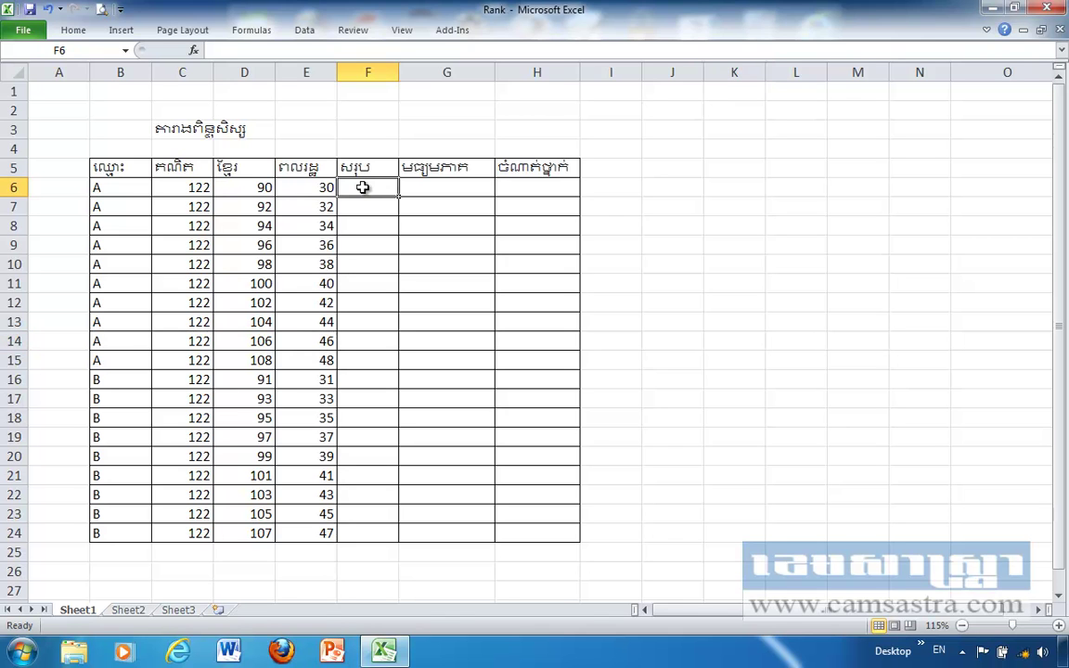
text(=su)
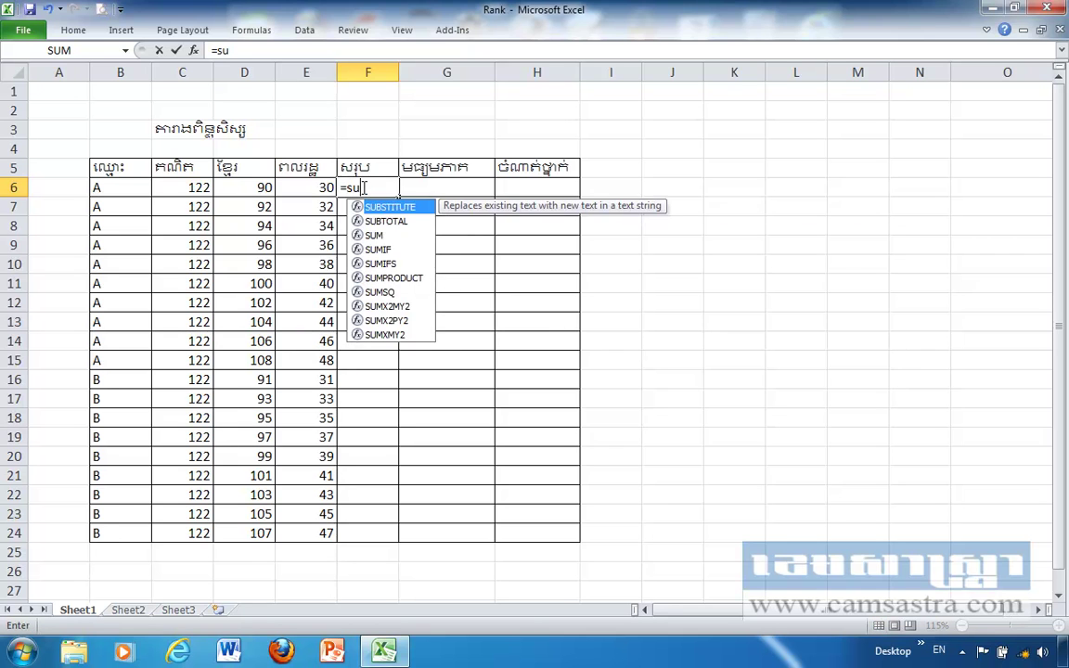
text(m()
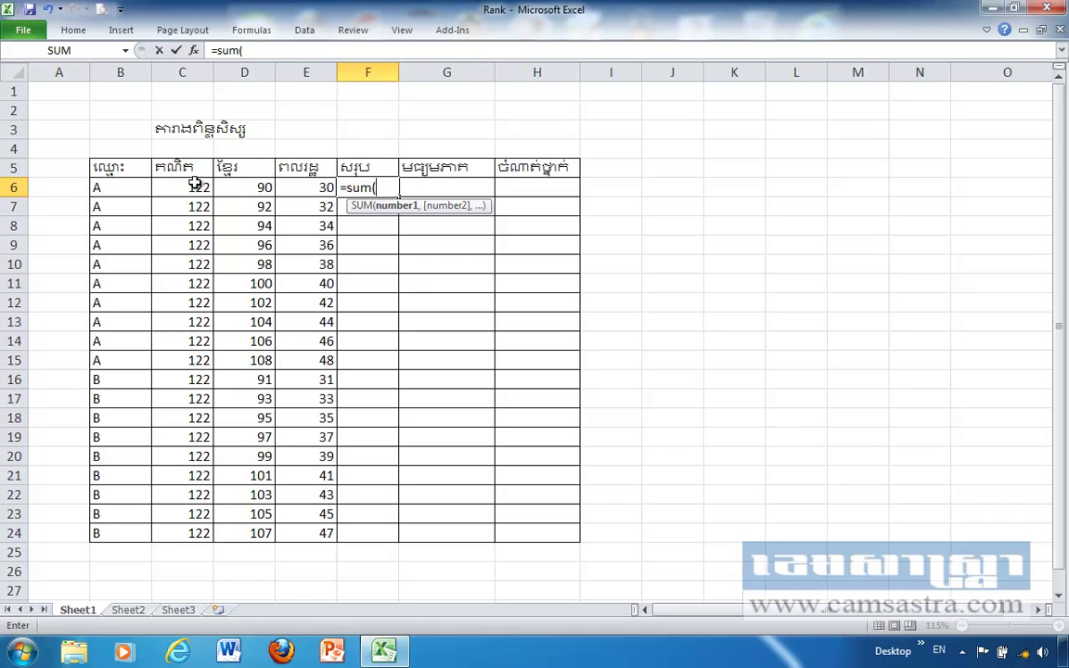
drag(191, 185, 293, 193)
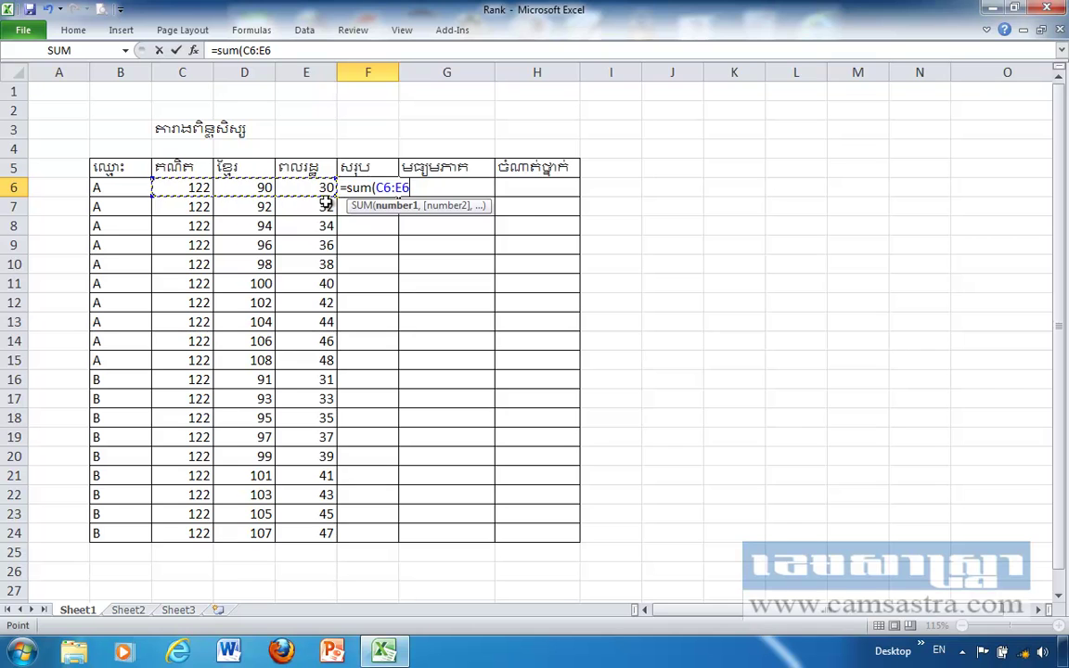
text())
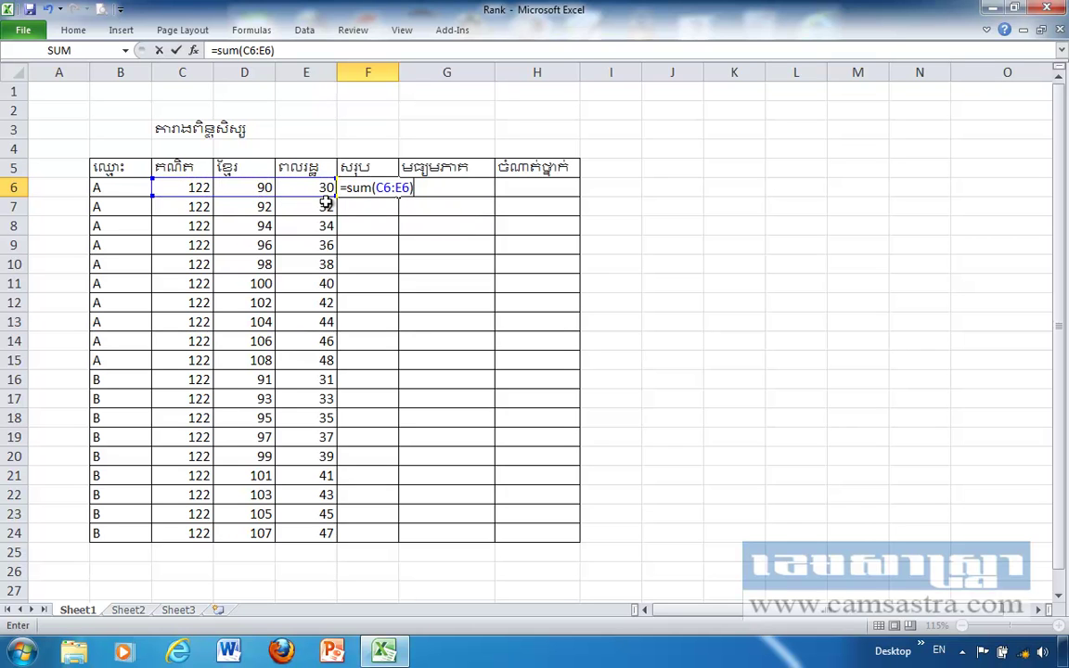
key(Return)
Step: Fill the total formula from F6 down through F24 for all the remaining students
click(365, 188)
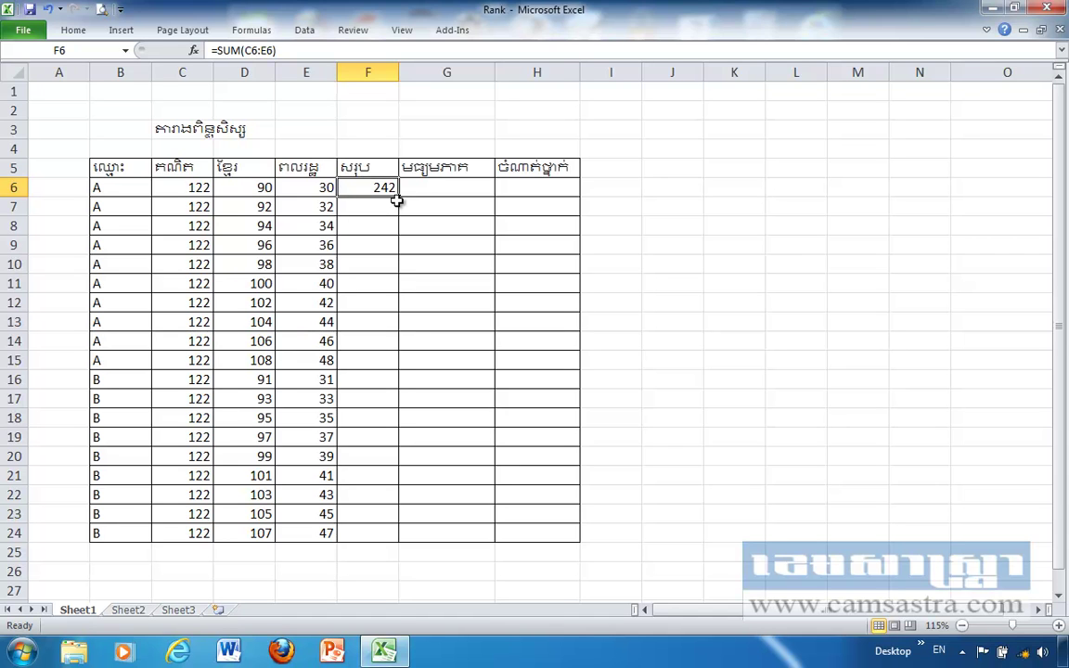
drag(400, 197, 396, 536)
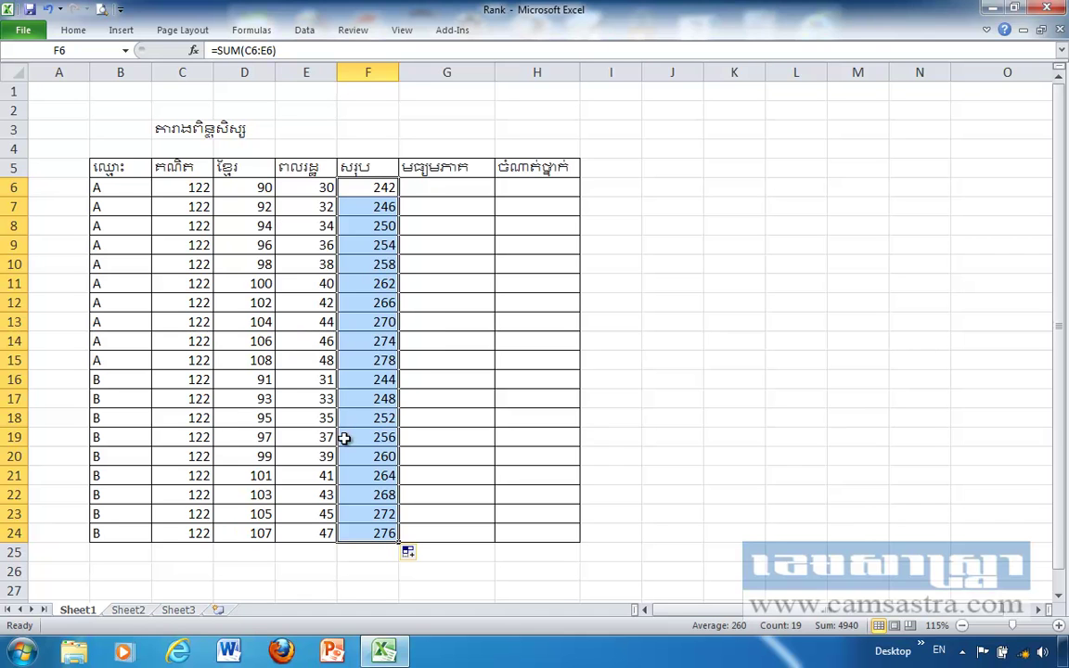
click(371, 228)
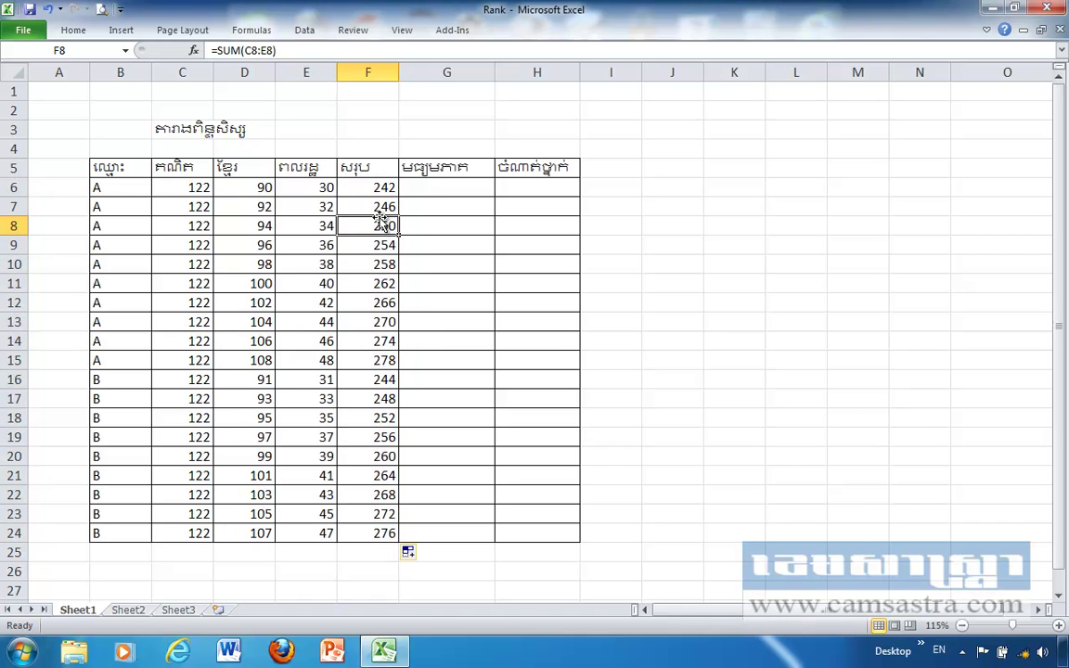
Step: Enter the formula =F6/4 in cell G6 to calculate the first student's average
click(434, 185)
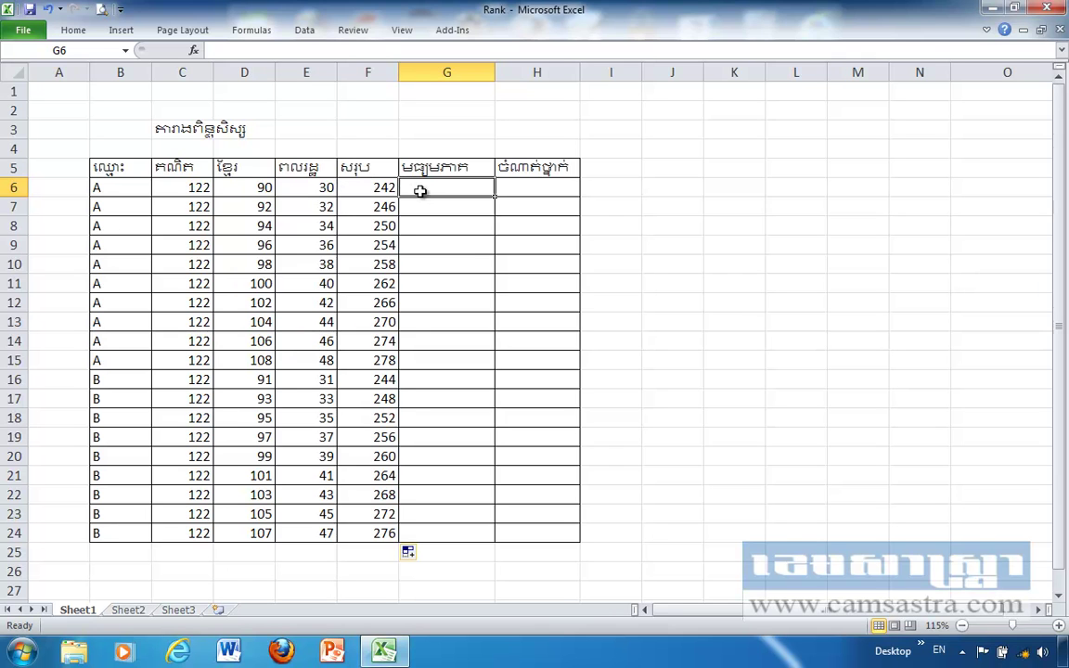
text(=)
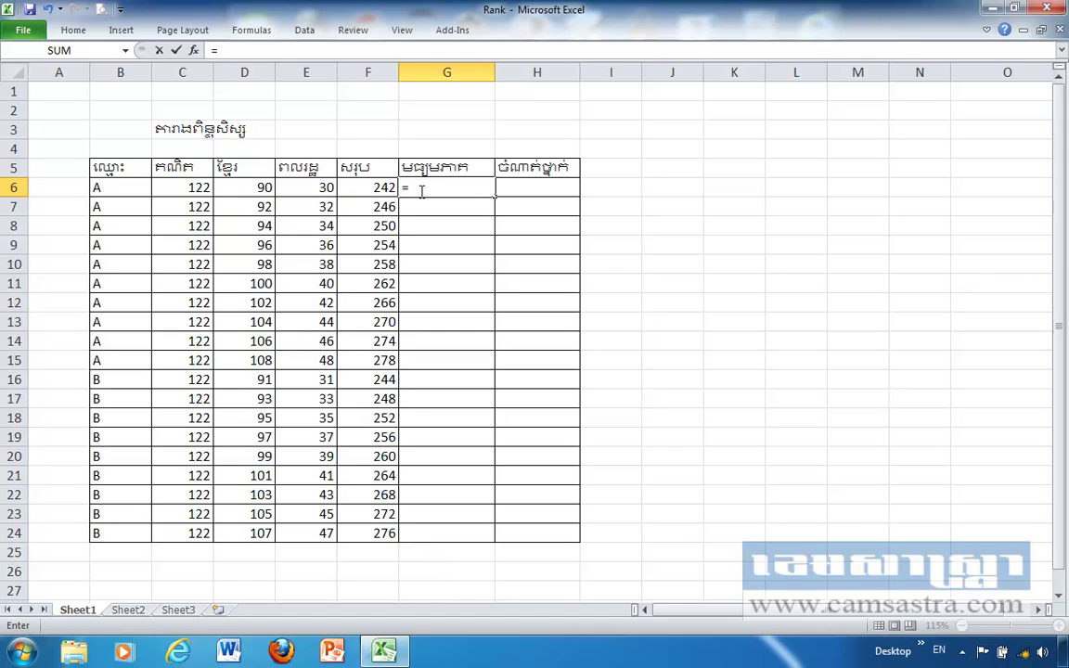
click(366, 187)
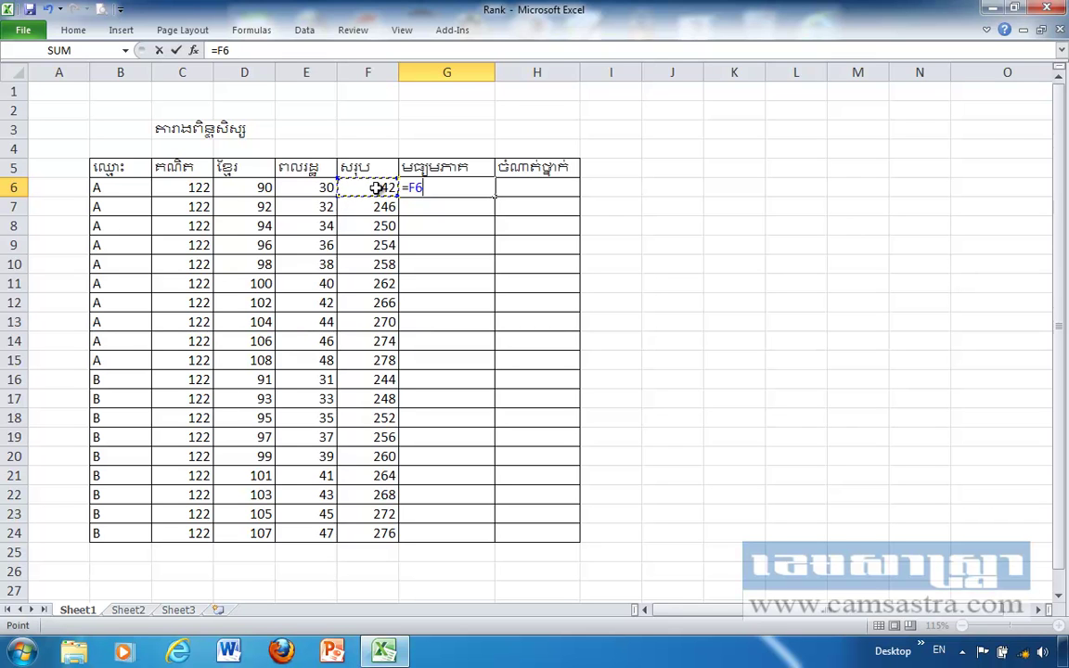
text(/)
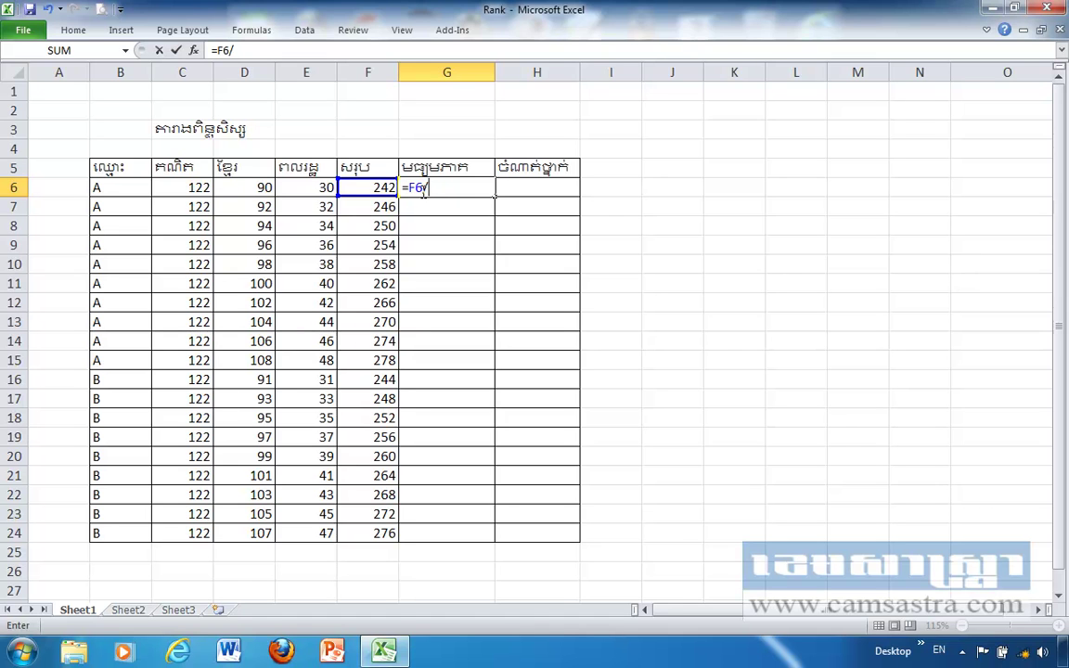
text(4)
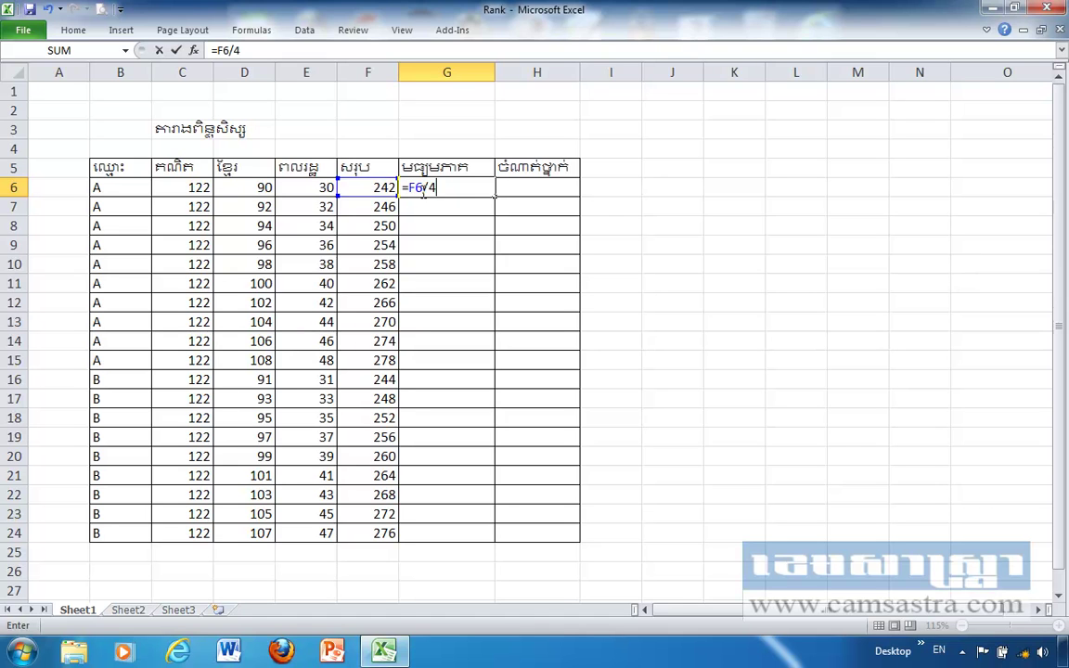
key(Return)
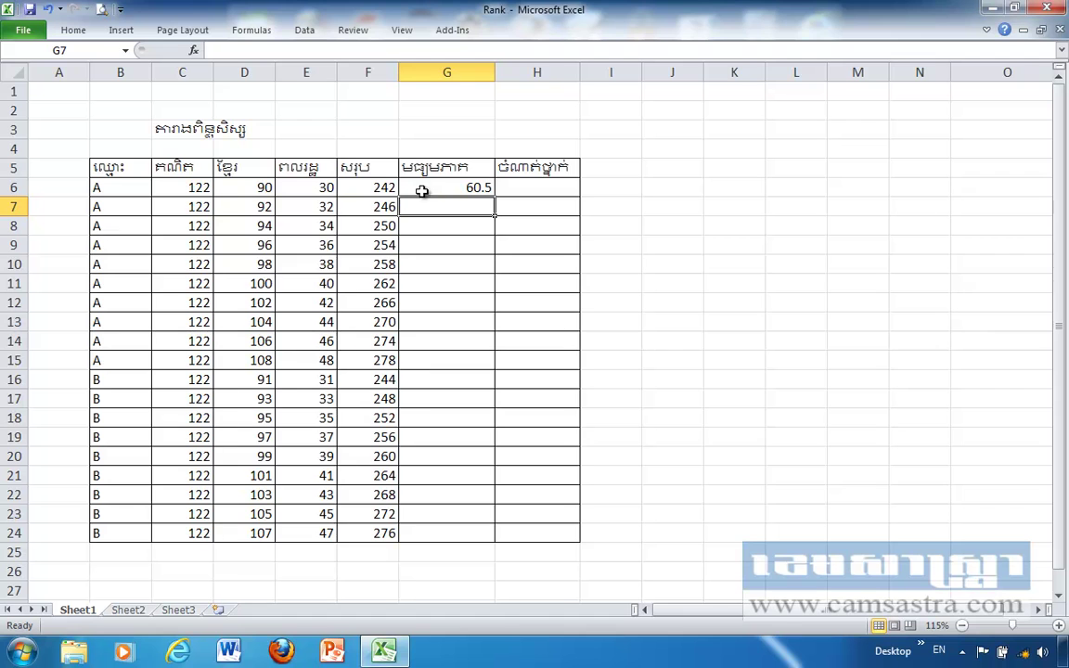
Step: Fill the average formula from G6 down through G24
click(441, 187)
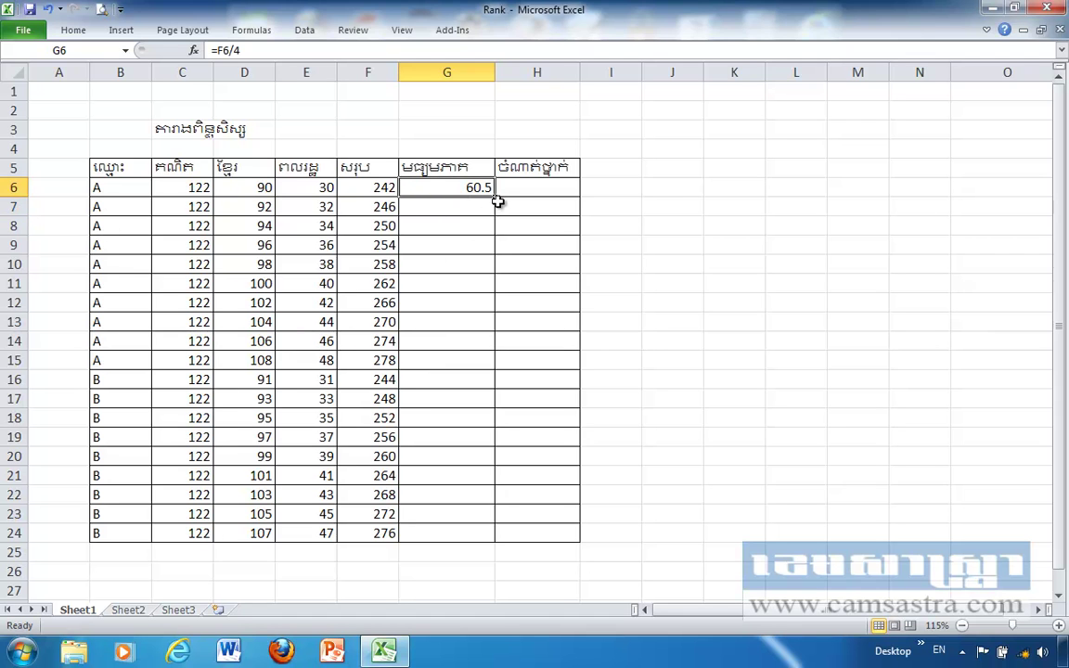
drag(495, 196, 500, 538)
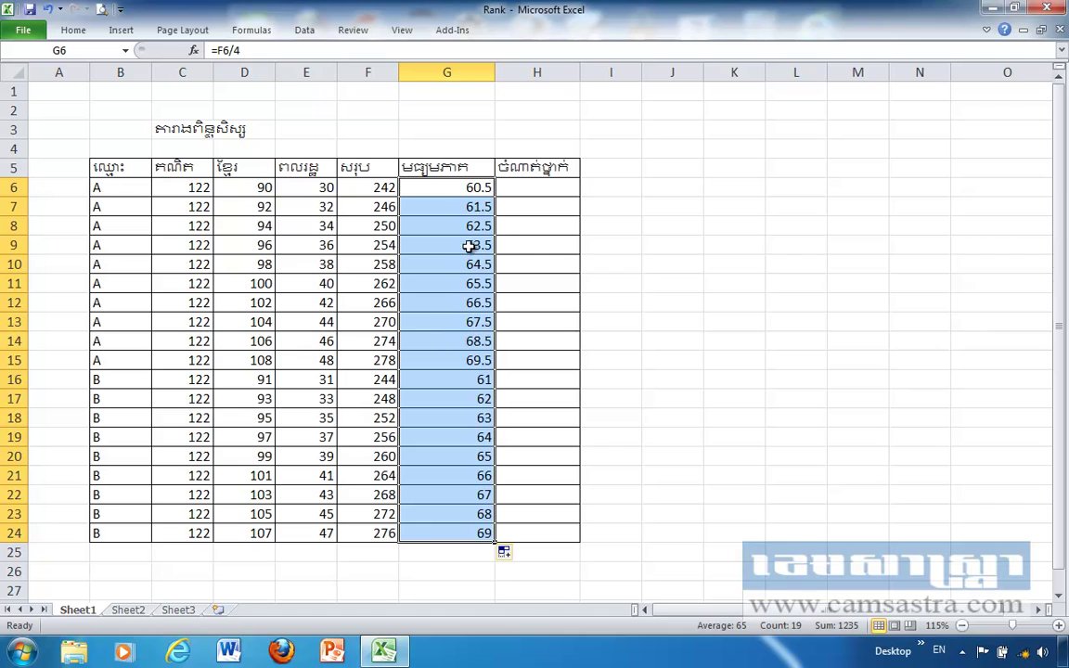
click(504, 187)
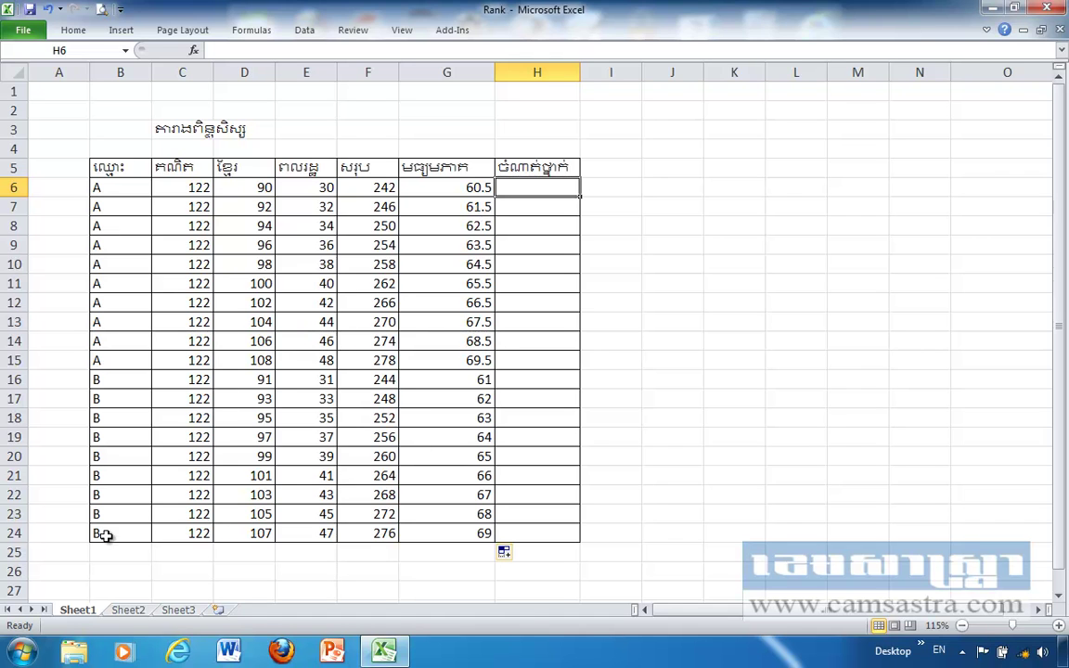
Step: Number the student rows from 1 to 19 in A6:A24 by entering 1 and 2 and extending the series
click(61, 188)
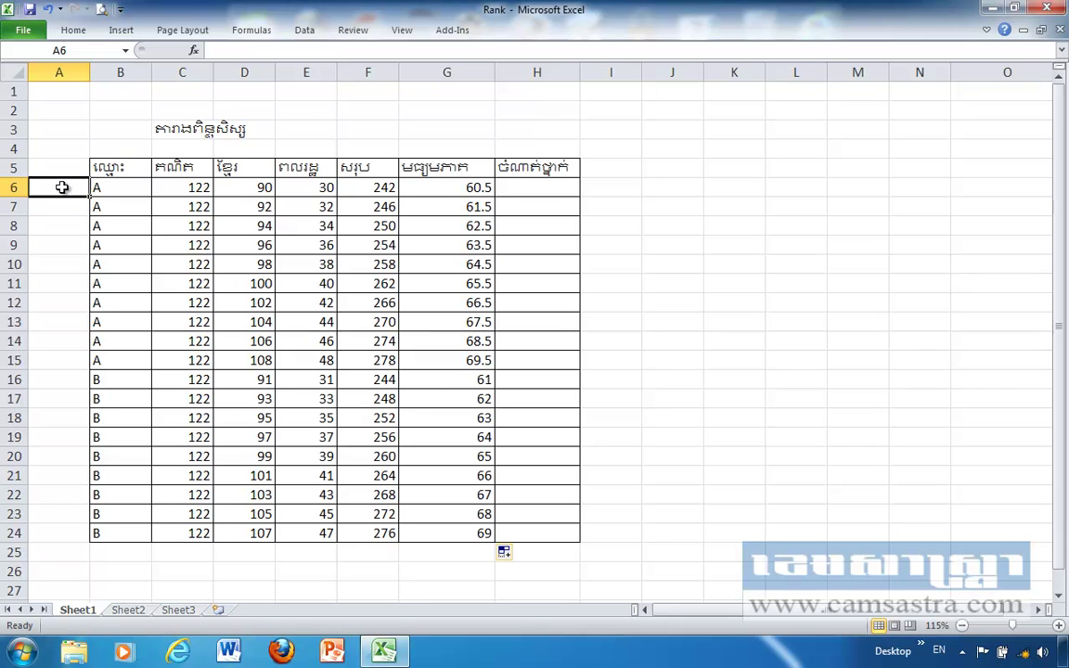
text(1)
click(64, 208)
text(2)
click(78, 184)
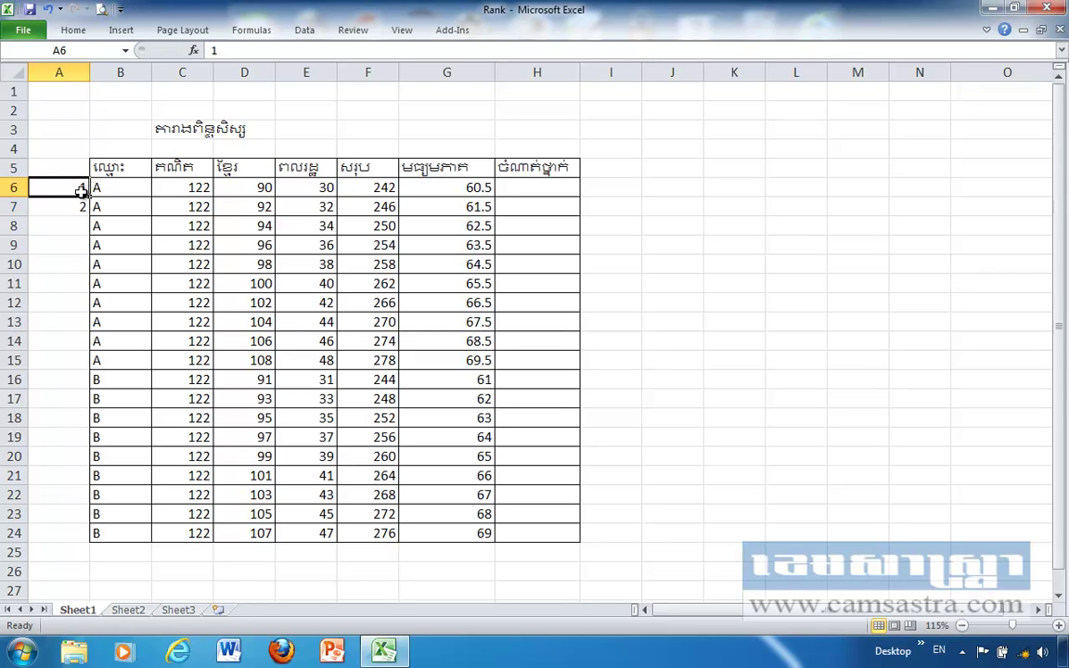
drag(78, 189, 90, 534)
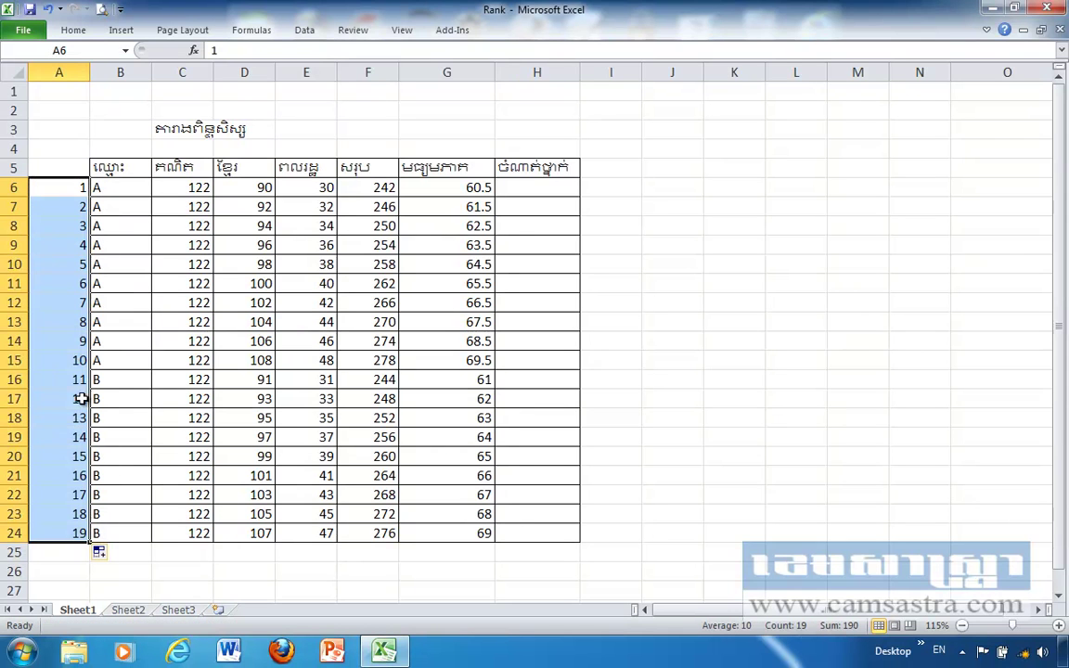
click(108, 534)
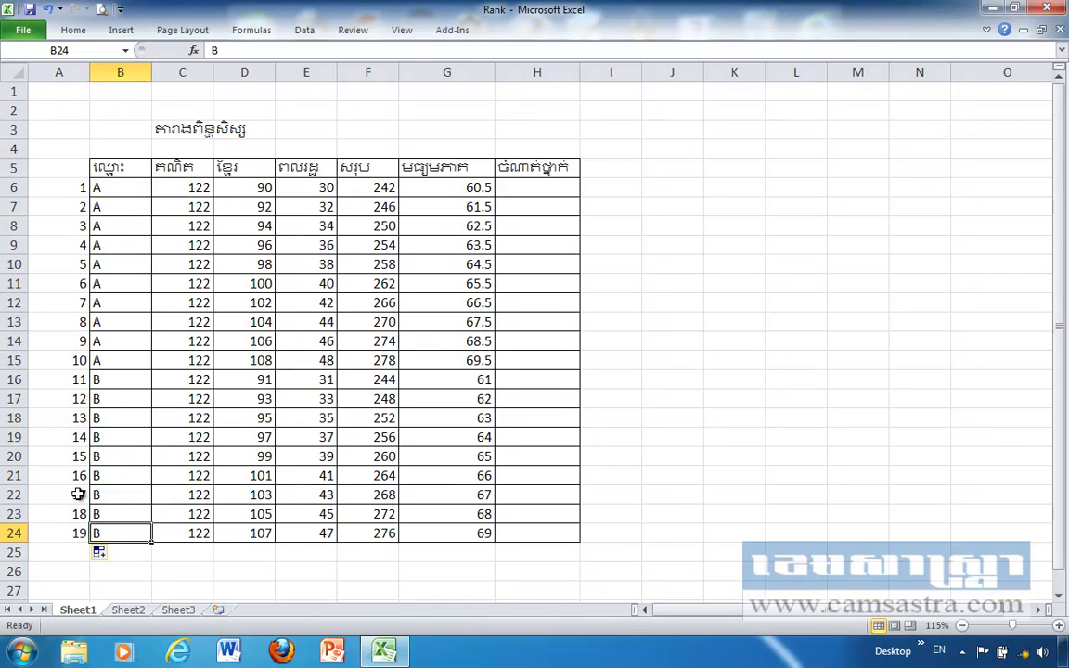
Step: Enter =RANK(G6,$G$6:$G$24,0) in cell H6 to rank the first student's average in descending order
click(534, 187)
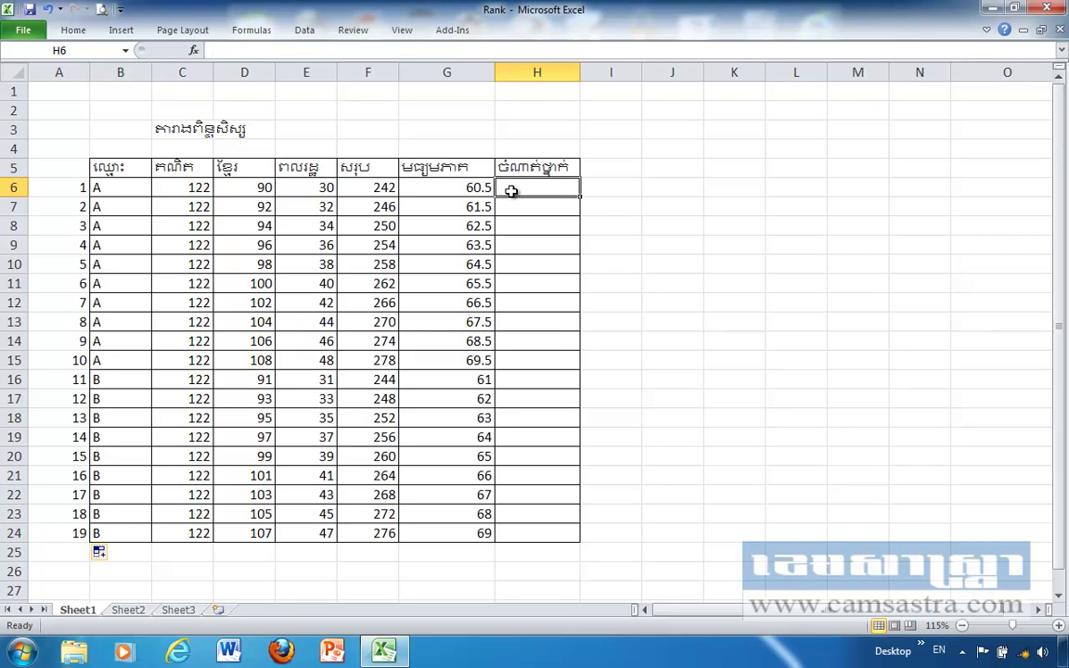
text(=)
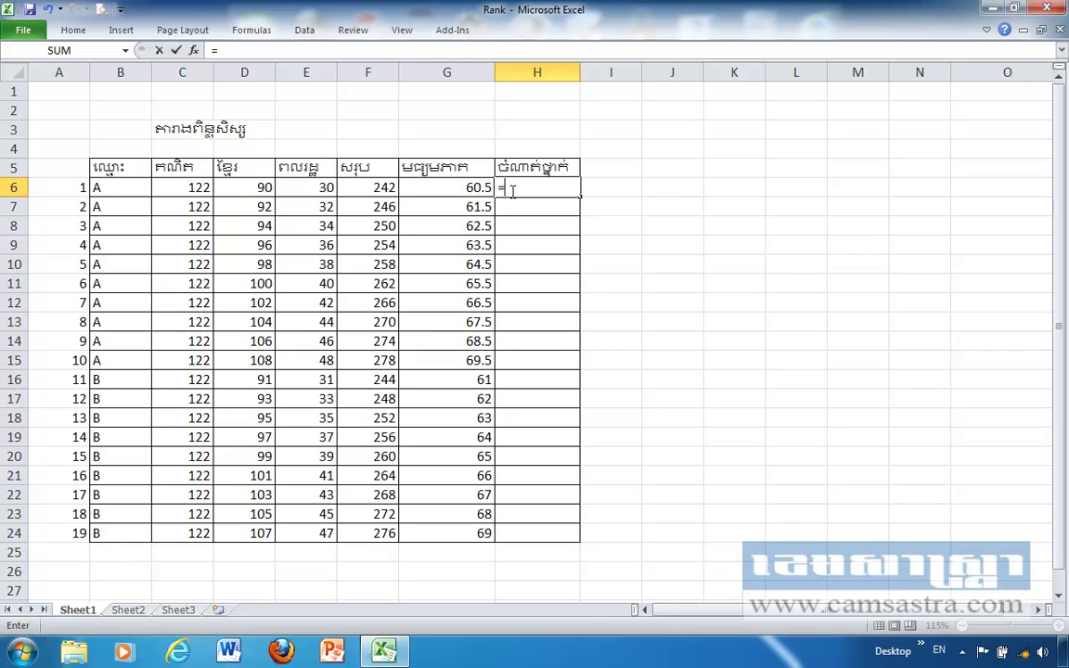
text(r)
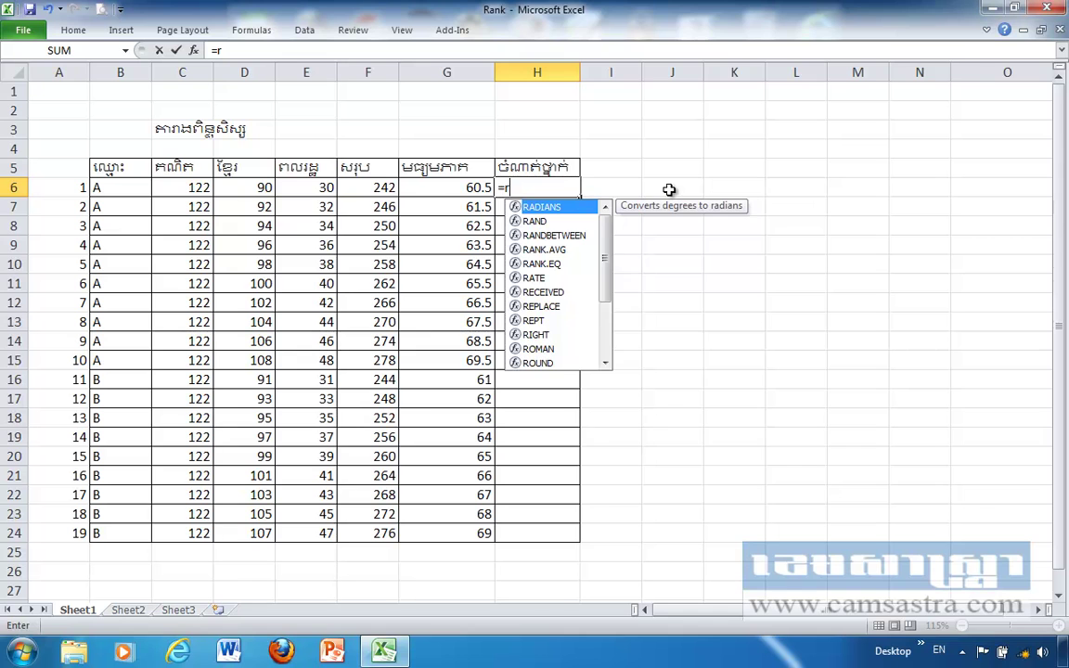
text(ank)
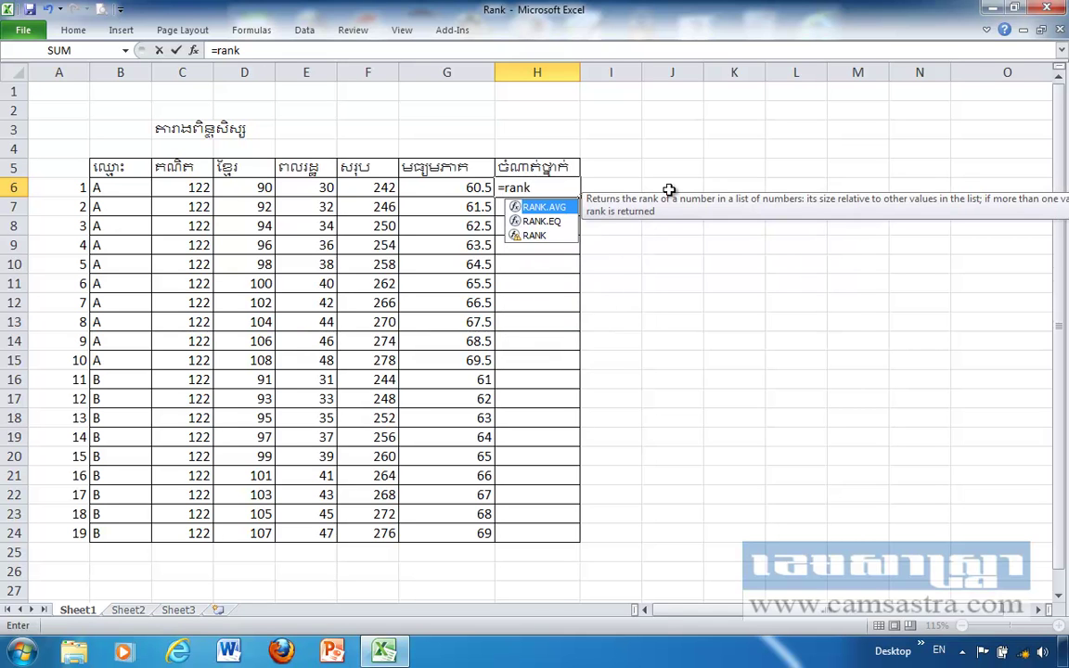
text(()
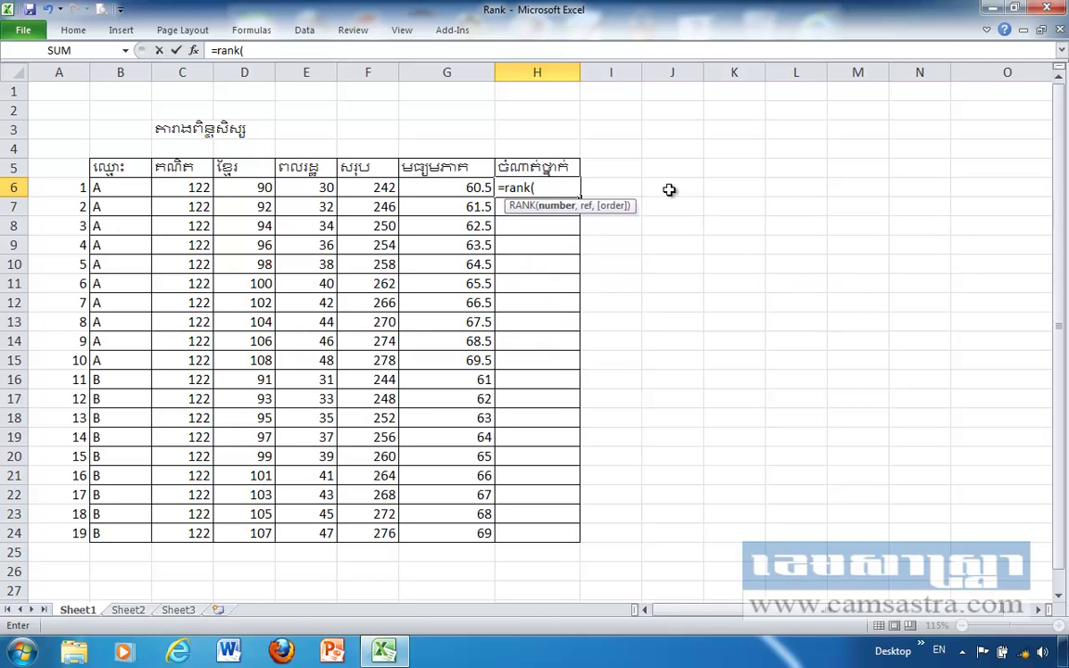
click(465, 190)
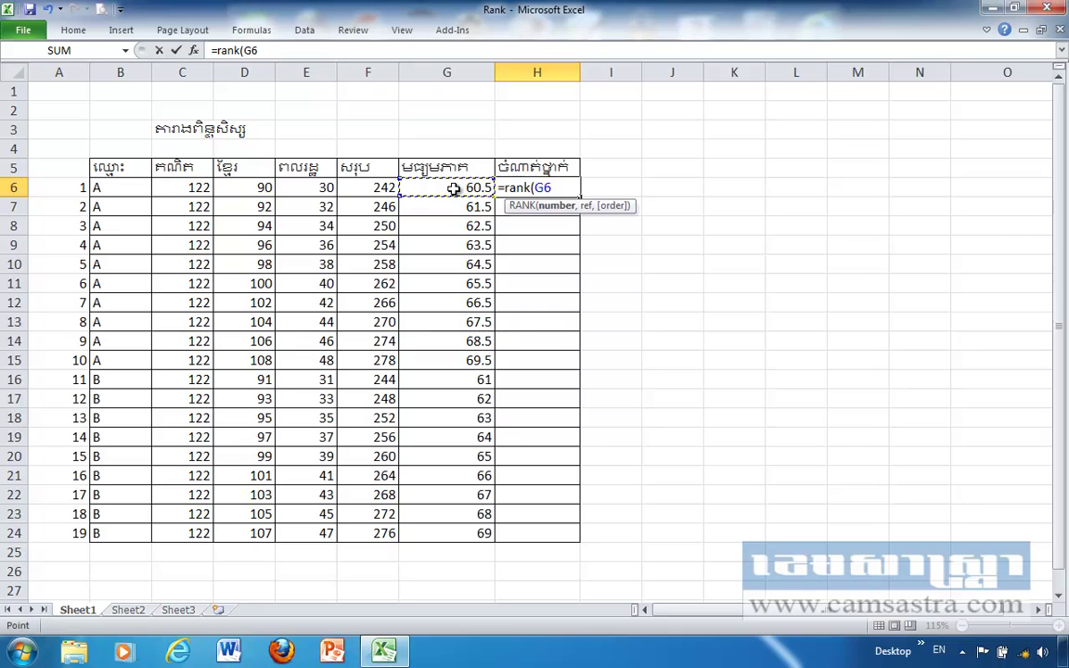
text(,)
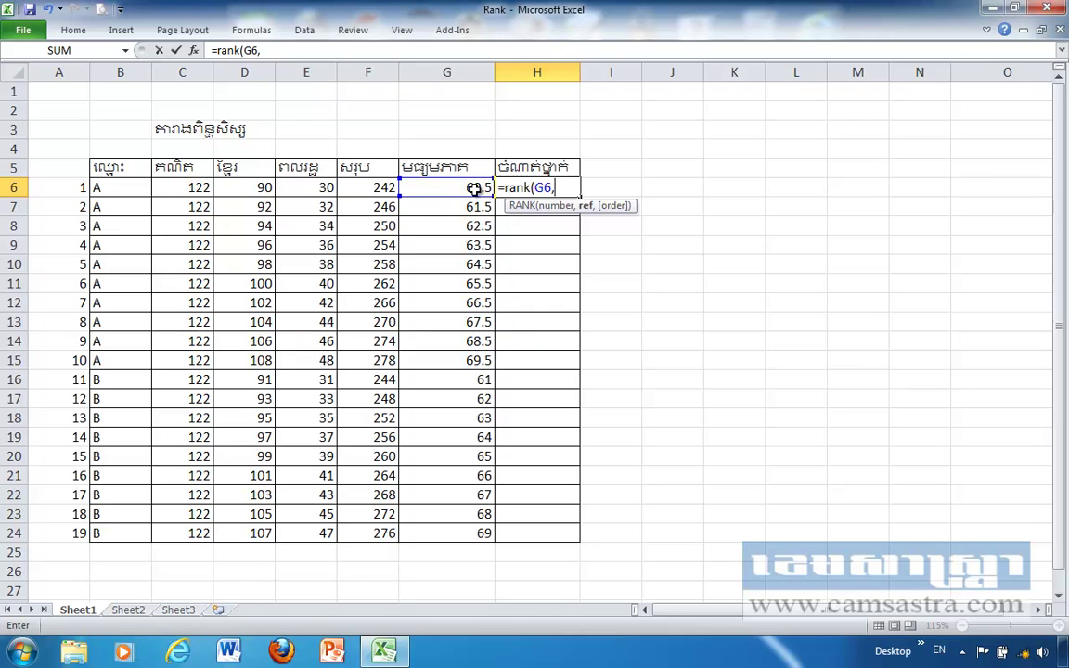
click(469, 184)
drag(461, 188, 420, 528)
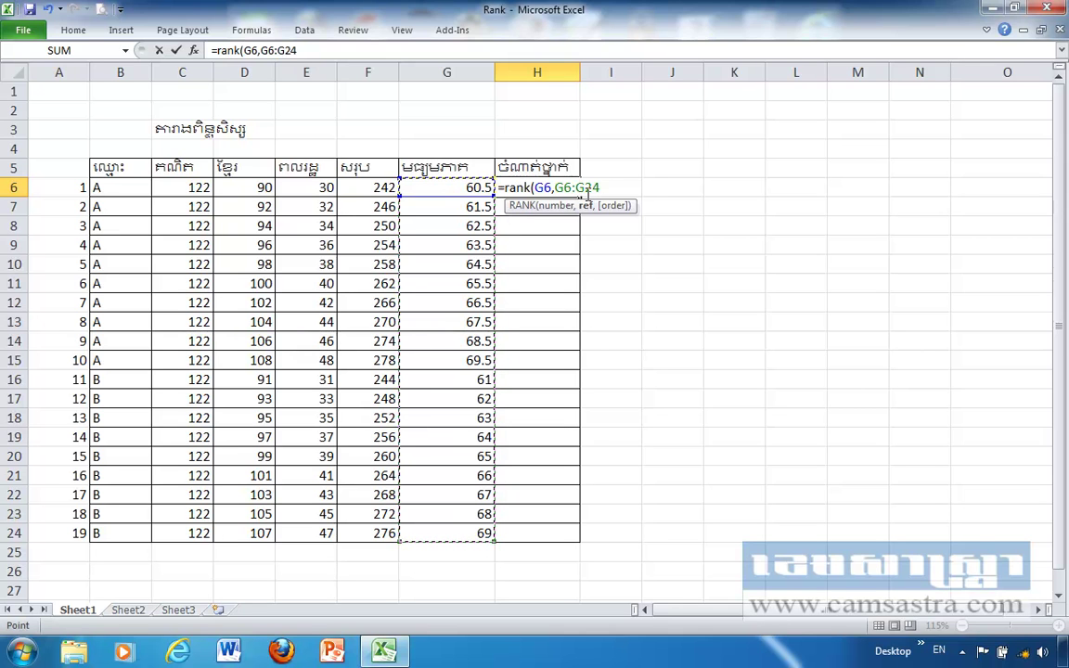
key(F4)
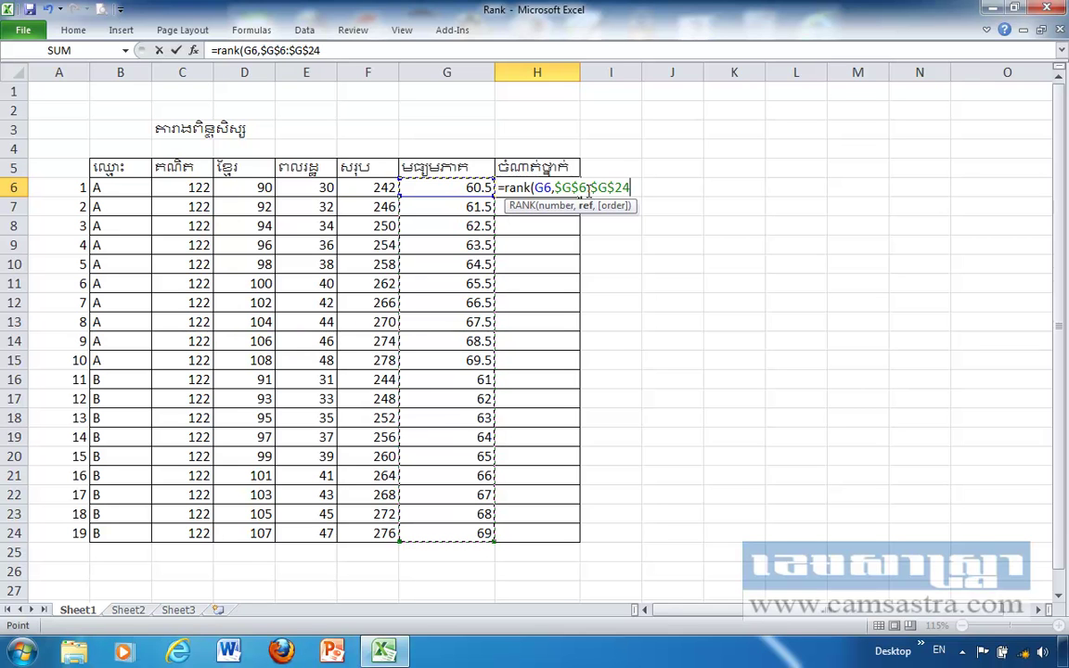
text(,)
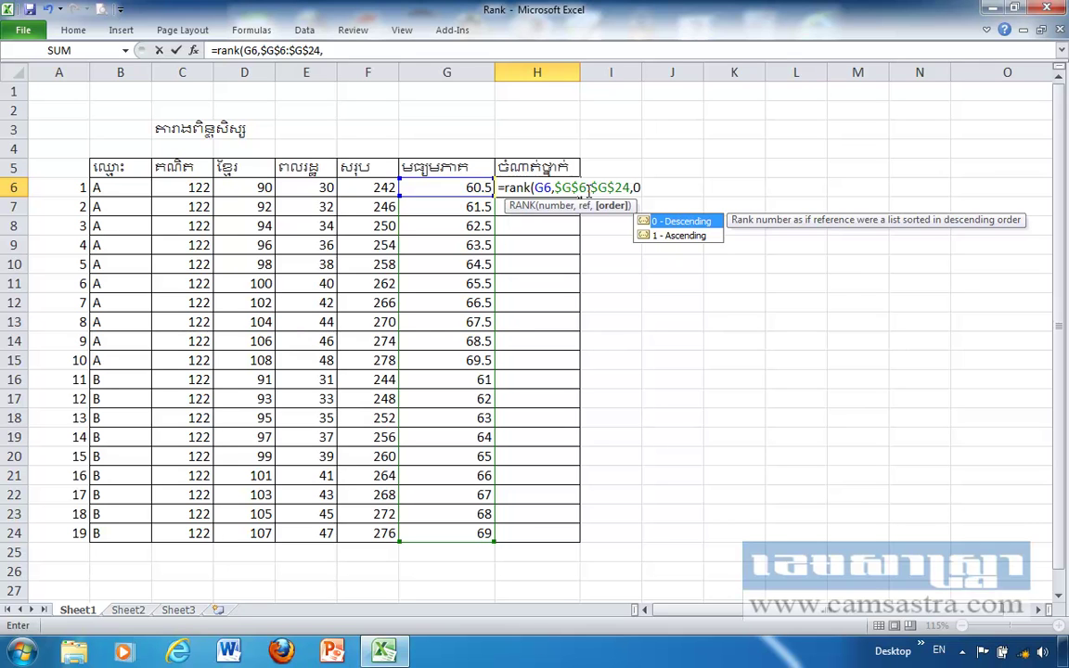
text(0))
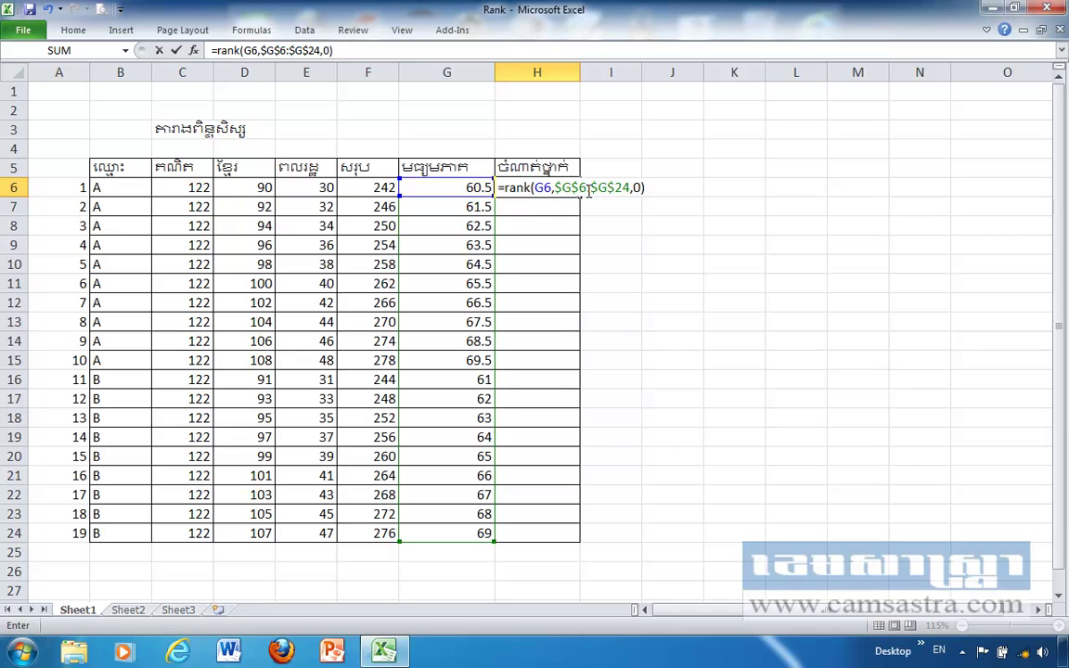
key(Return)
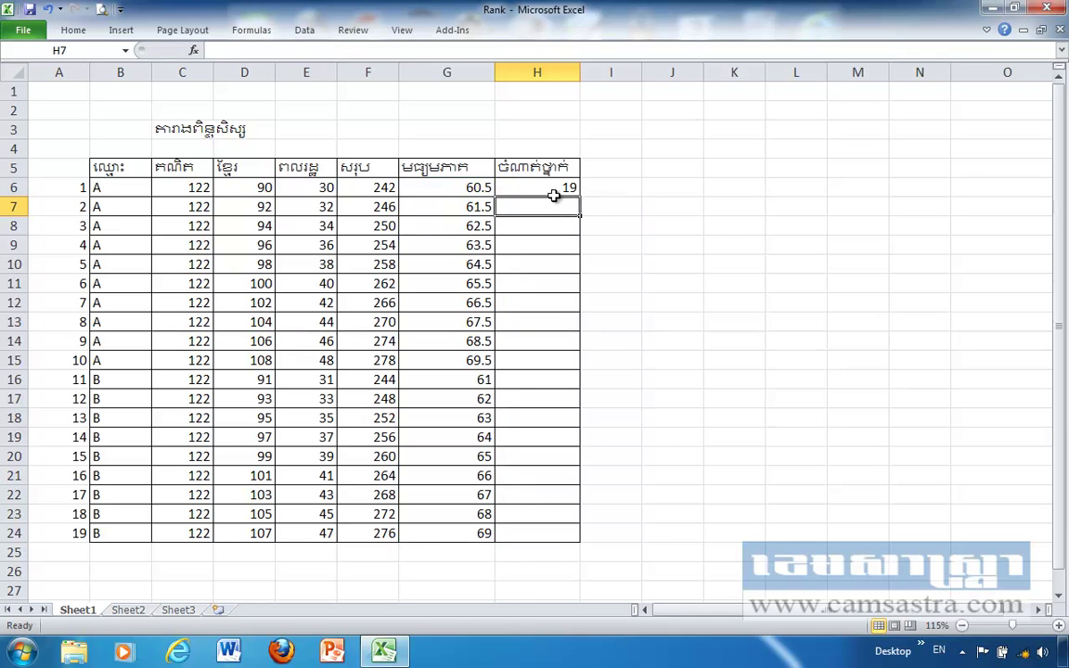
Step: Fill the RANK formula from H6 down through H24 to rank every student
click(547, 186)
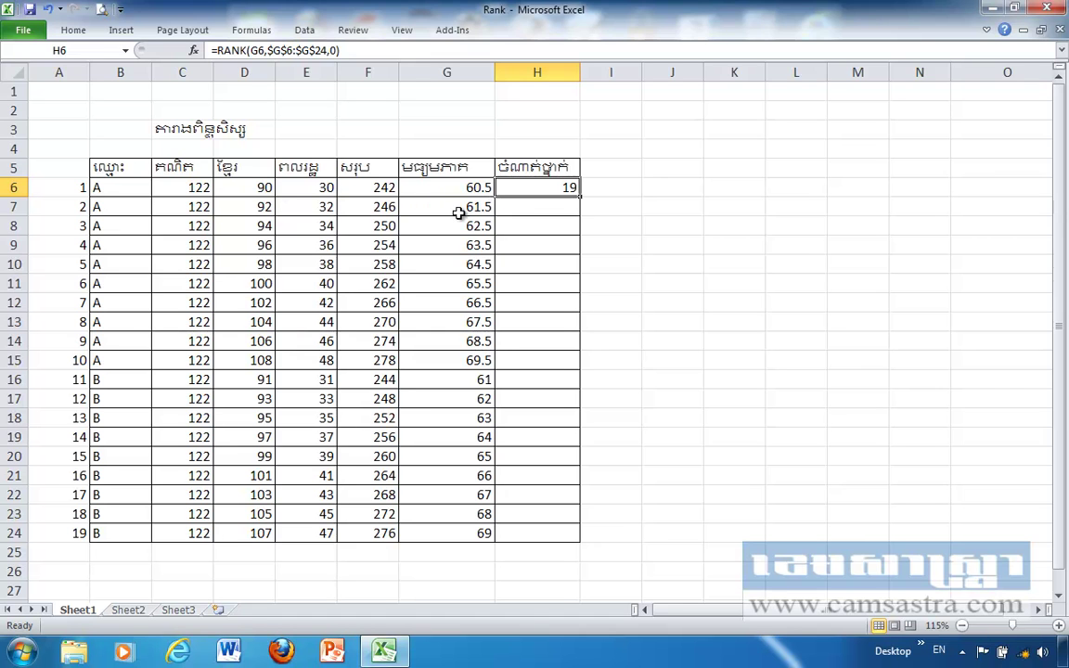
drag(580, 198, 572, 534)
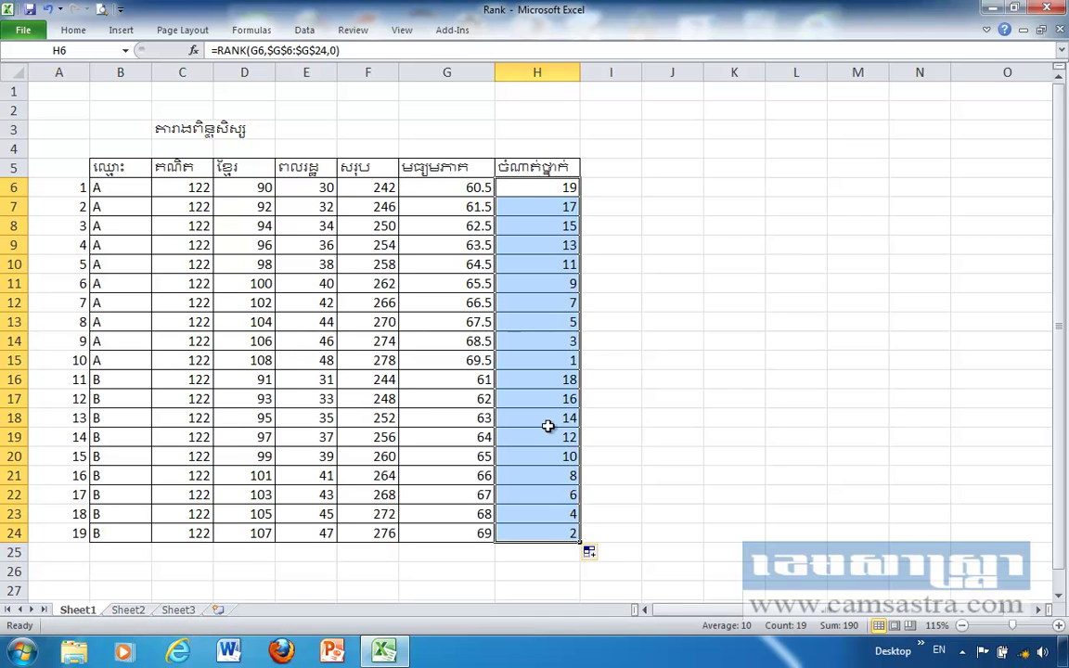
click(532, 240)
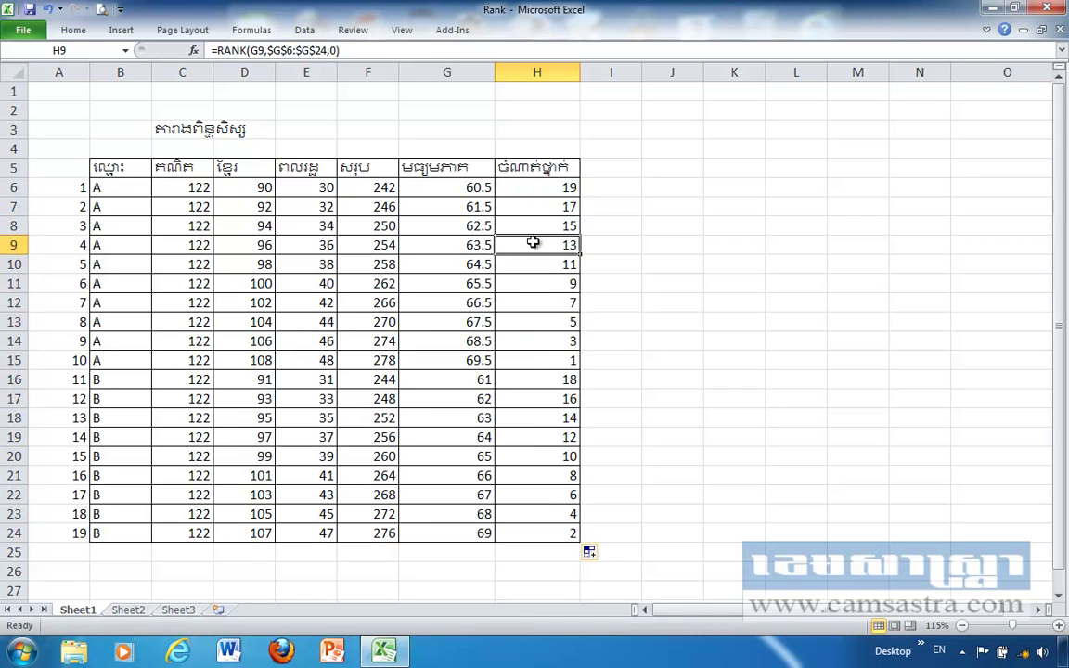
click(546, 189)
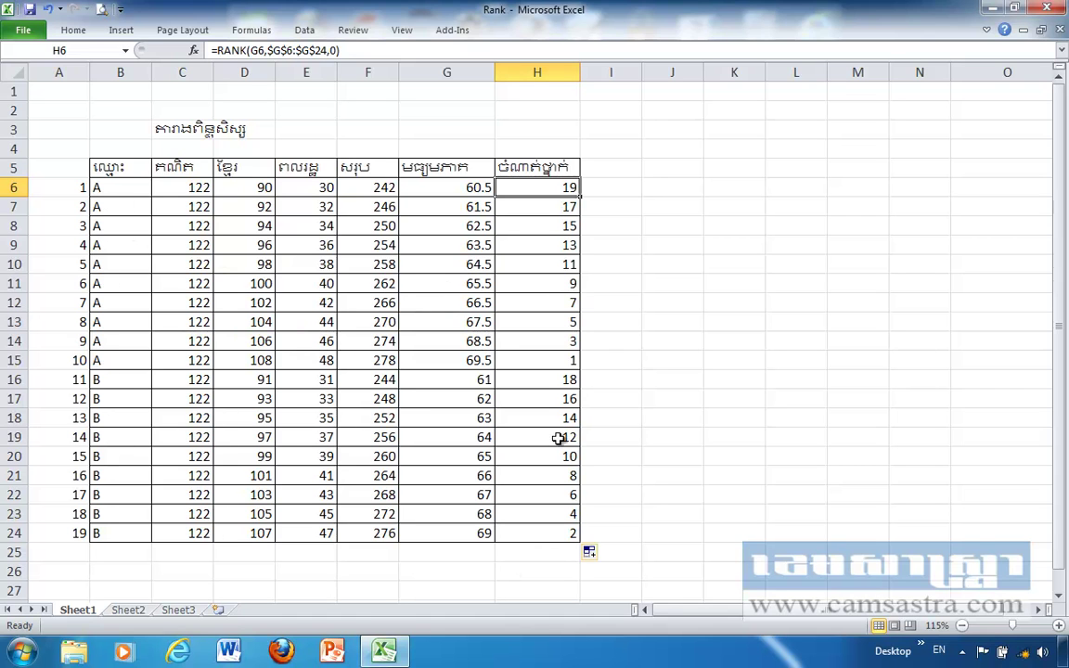
click(518, 360)
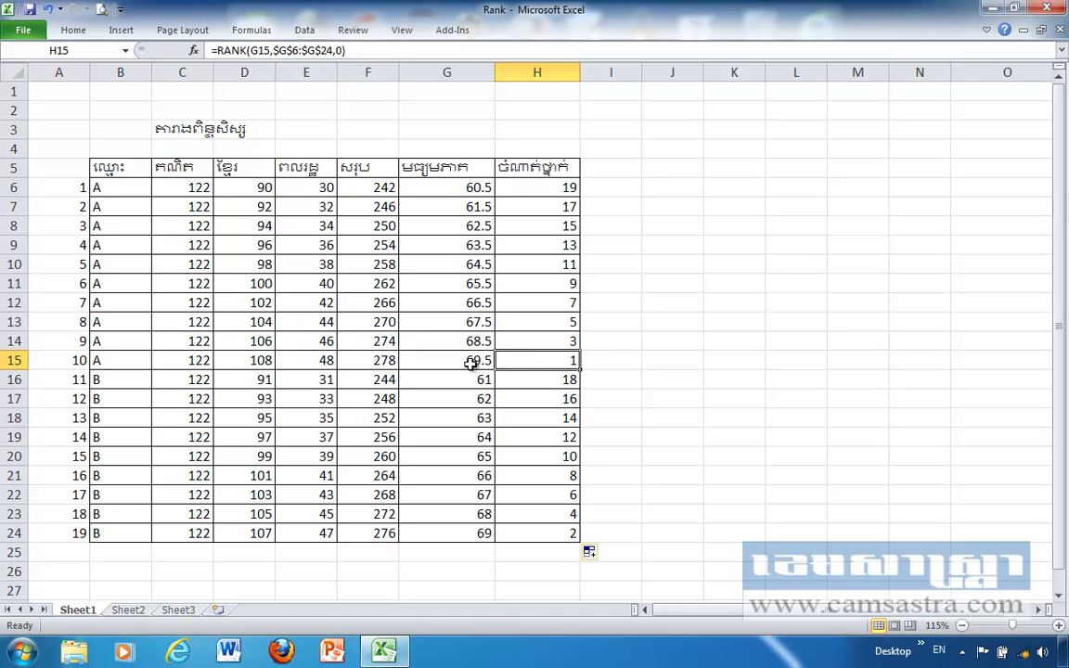
click(478, 360)
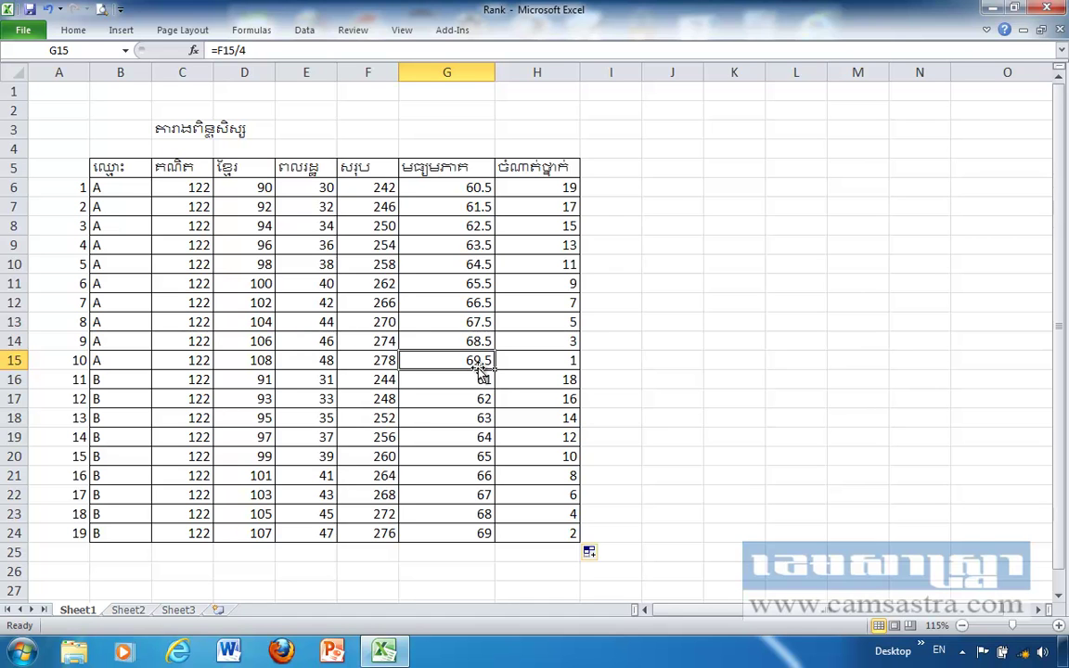
click(478, 188)
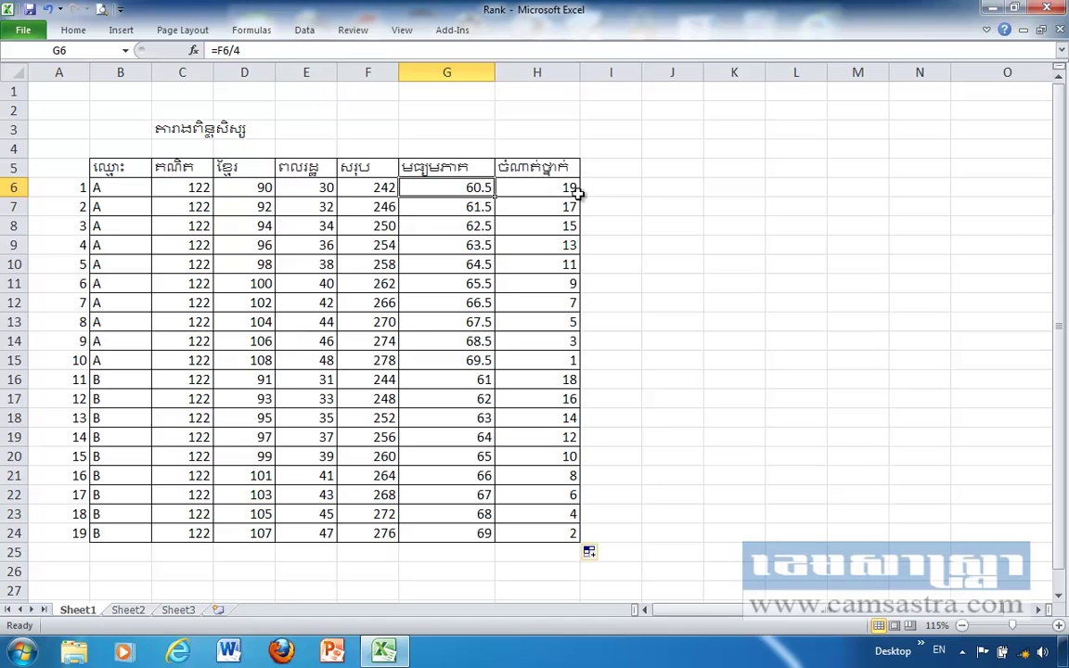